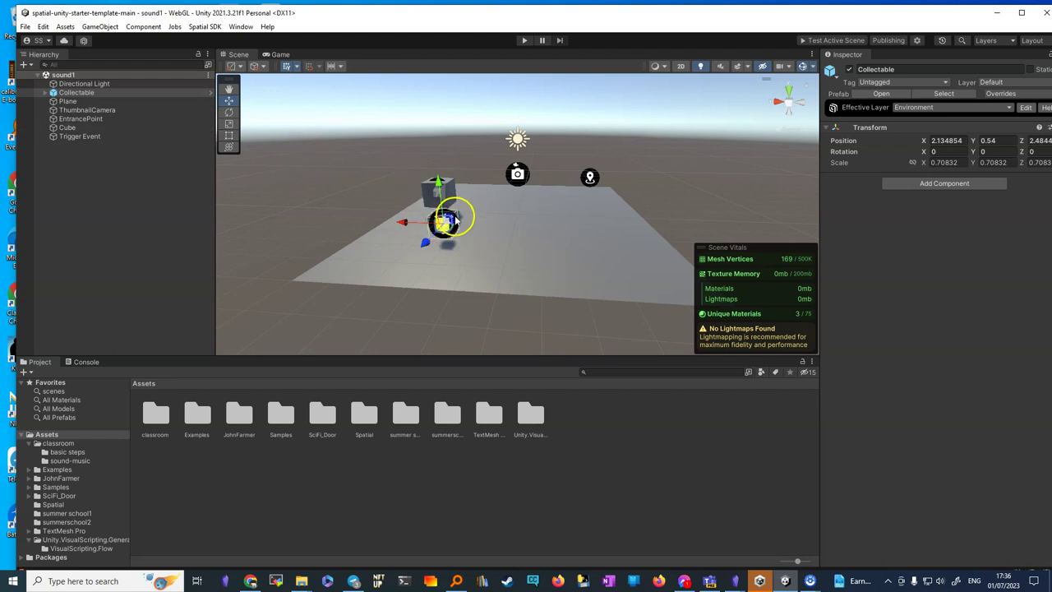
Delete the existing Collectable object from the sound1 scene
{"action": "right_click", "coordinate": [73, 93]}
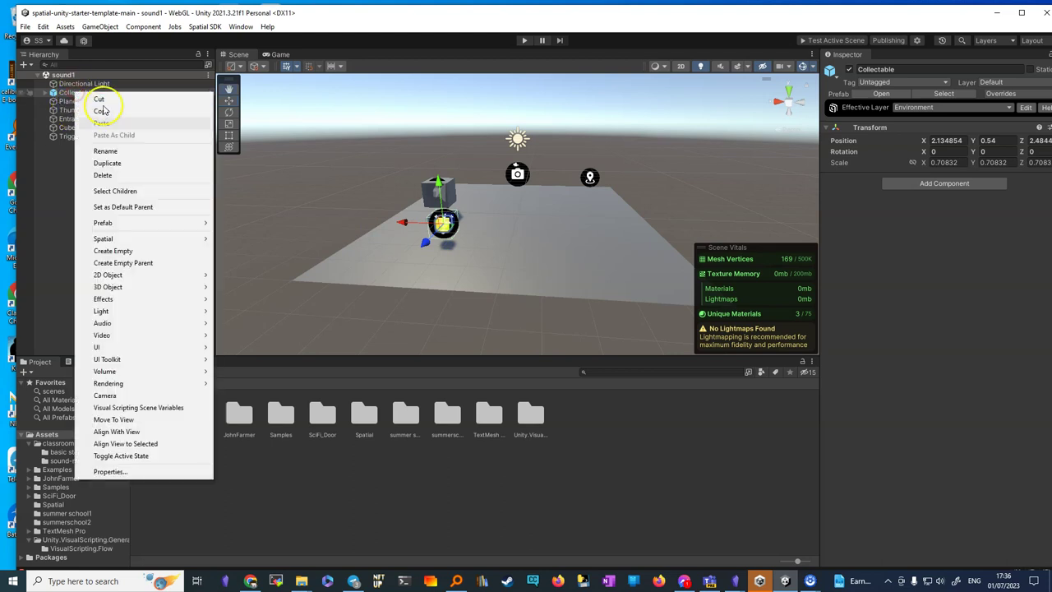
{"action": "left_click", "coordinate": [131, 175]}
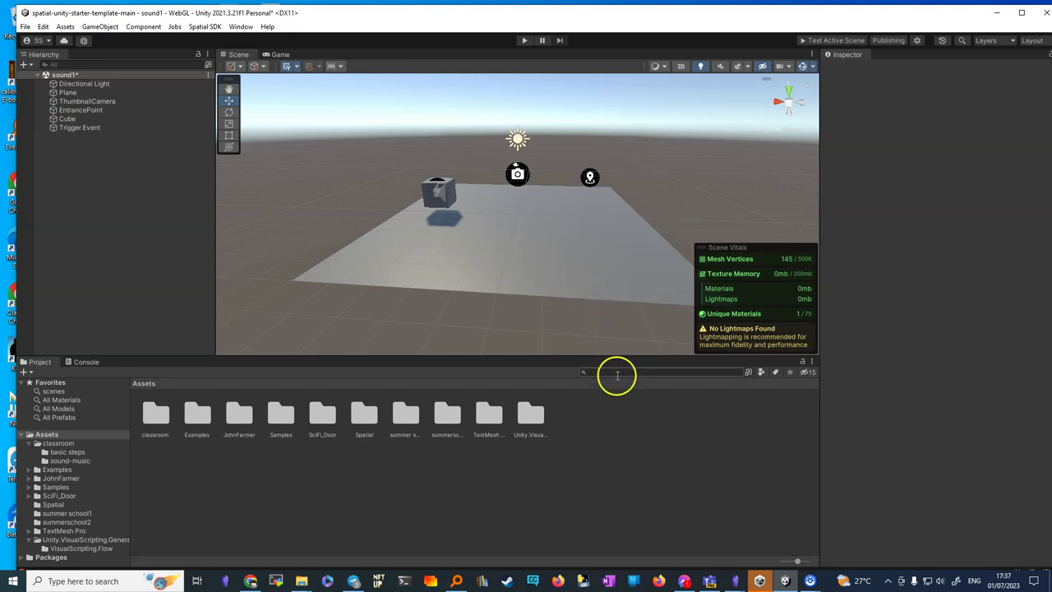
Search the project for "collectable" and place Collectable.prefab above the plane at about X -3.7, Y 0.74
{"action": "left_click", "coordinate": [618, 370]}
{"action": "left_click", "coordinate": [748, 375]}
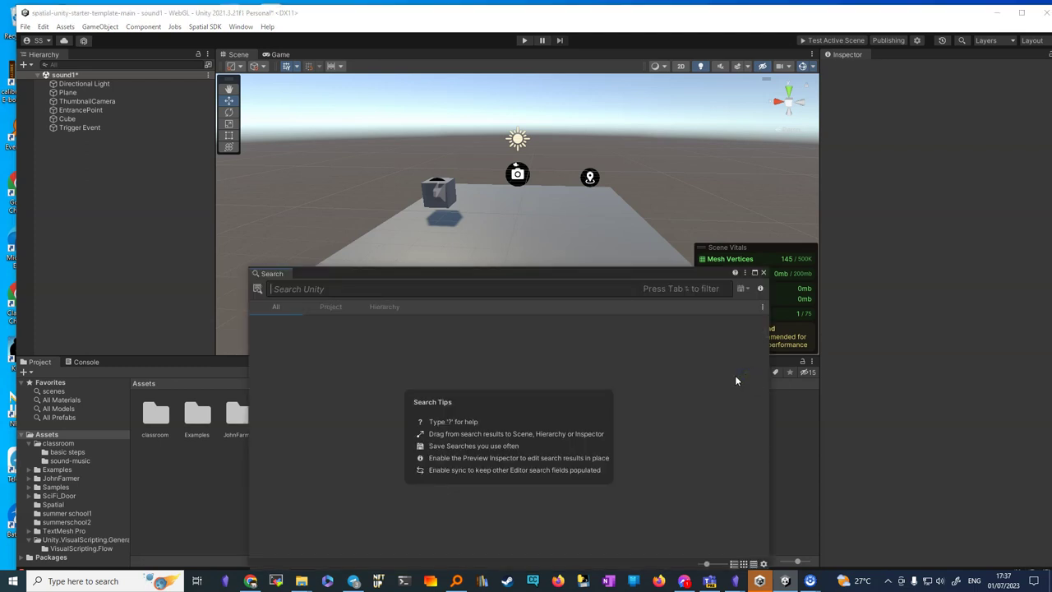
{"action": "left_click_drag", "start_coordinate": [554, 277], "coordinate": [606, 285]}
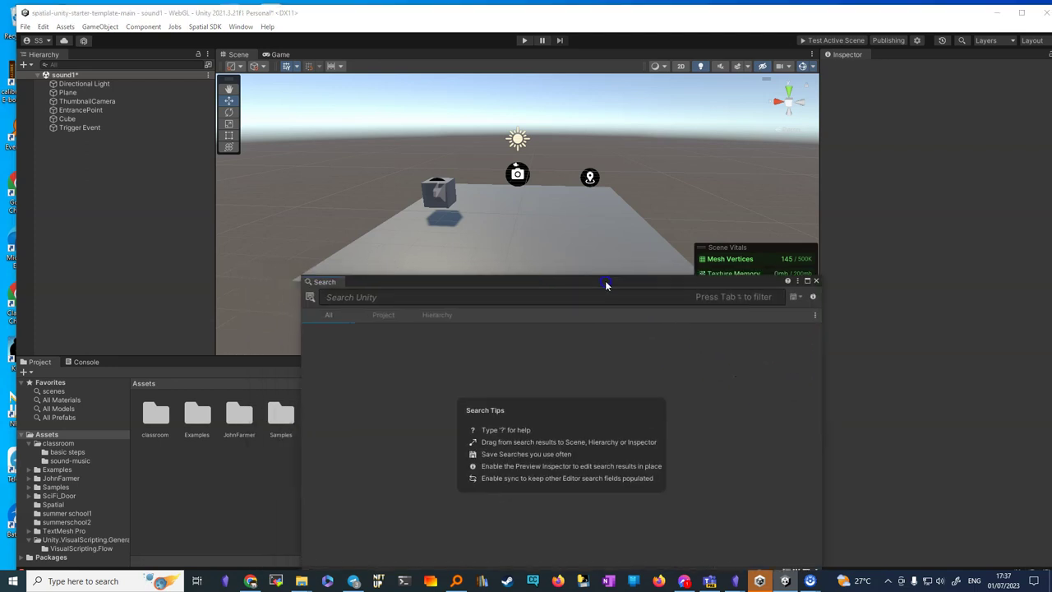
{"action": "type", "text": "c"}
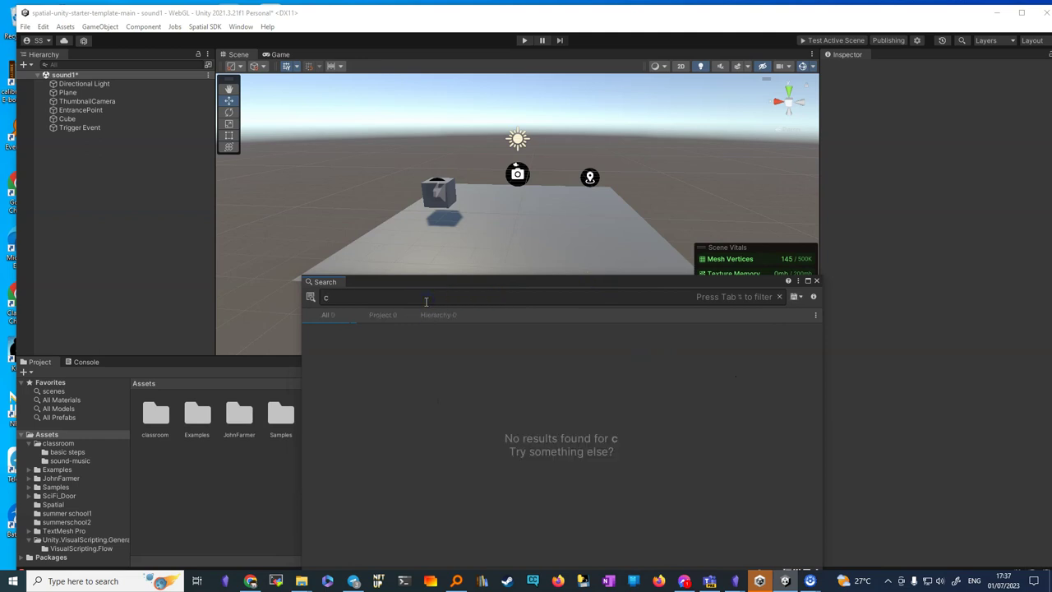
{"action": "type", "text": "ollectable"}
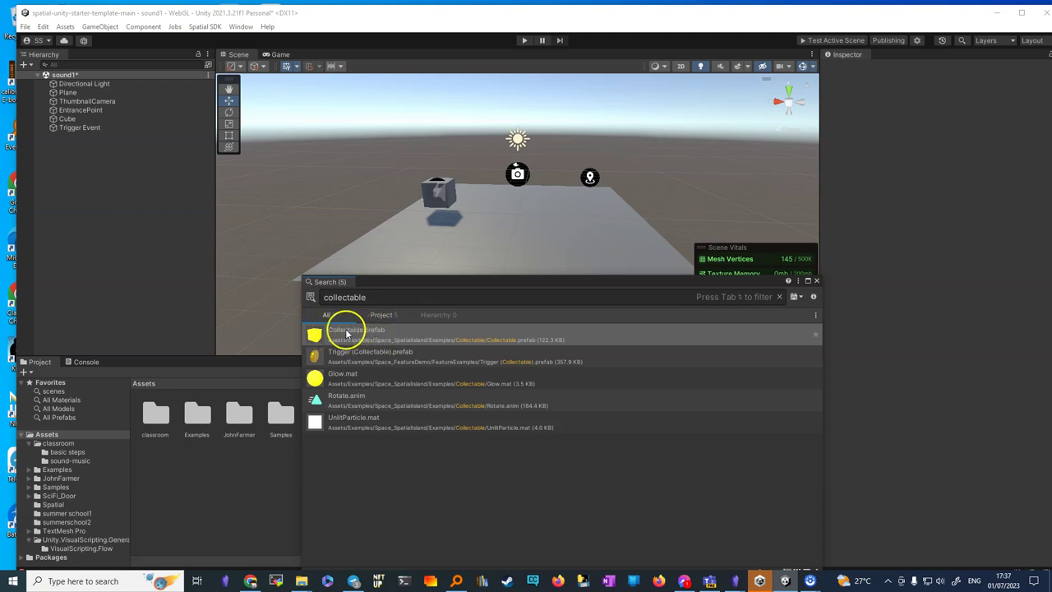
{"action": "left_click_drag", "start_coordinate": [360, 331], "coordinate": [405, 245]}
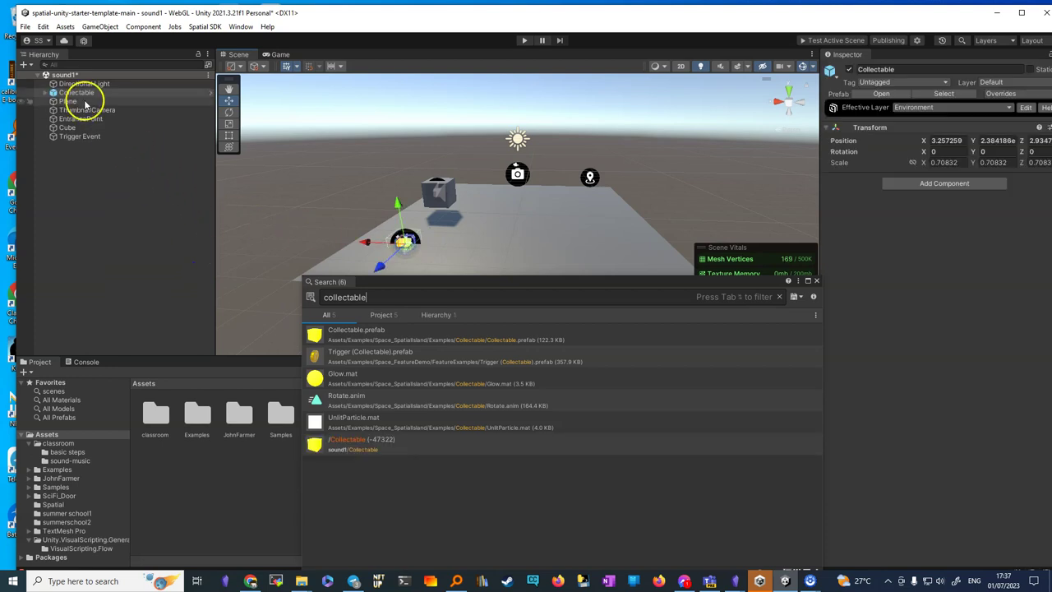
{"action": "left_click_drag", "start_coordinate": [398, 204], "coordinate": [393, 181]}
{"action": "left_click_drag", "start_coordinate": [352, 219], "coordinate": [589, 243]}
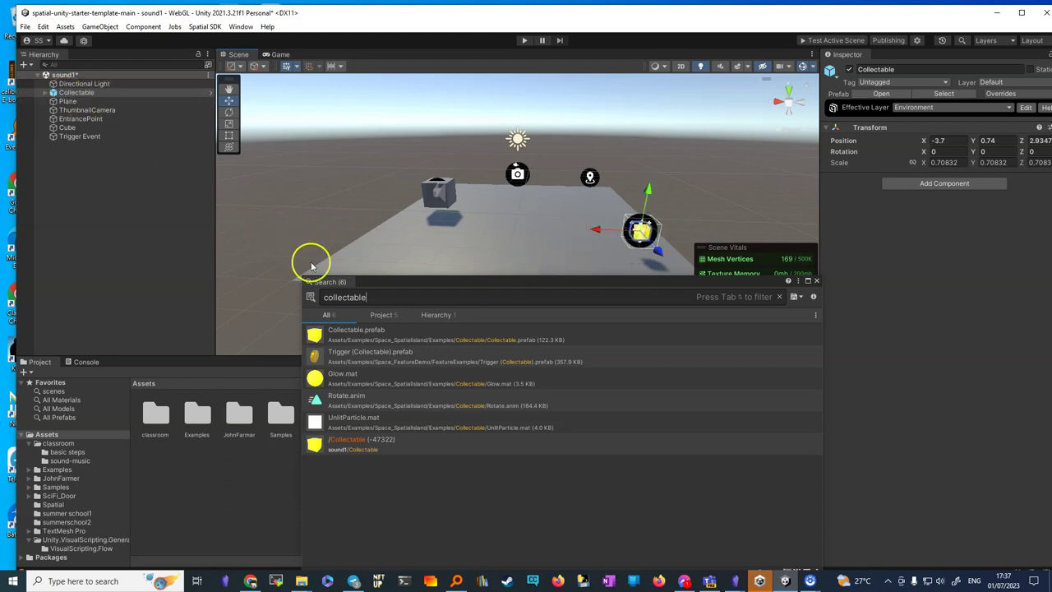
Add two more Collectable prefabs, one beside the first and one near the cube raised to about Y 0.77, and close the search
{"action": "left_click_drag", "start_coordinate": [397, 280], "coordinate": [567, 196]}
{"action": "left_click_drag", "start_coordinate": [316, 334], "coordinate": [431, 229]}
{"action": "left_click_drag", "start_coordinate": [430, 187], "coordinate": [421, 165]}
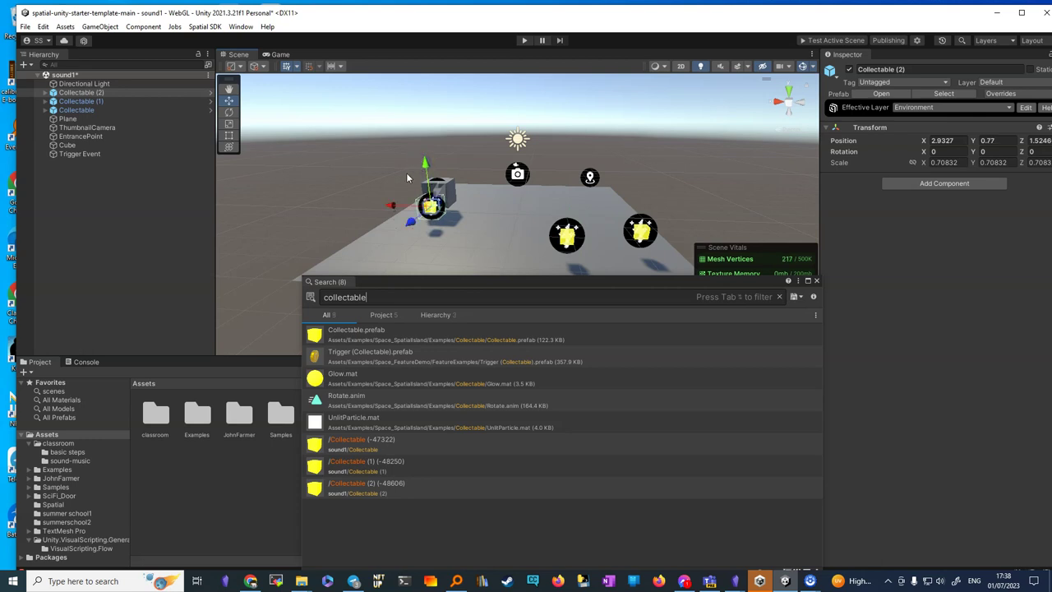
{"action": "left_click", "coordinate": [816, 281]}
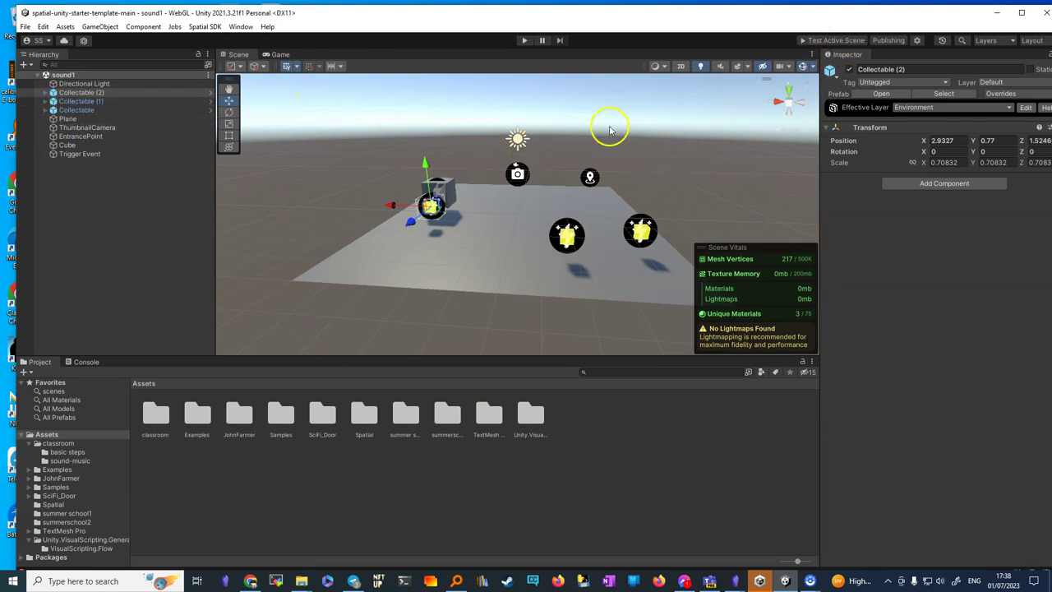
Test the active scene in the Spatial browser sandbox and walk the avatar through the three yellow collectables
{"action": "left_click", "coordinate": [838, 42]}
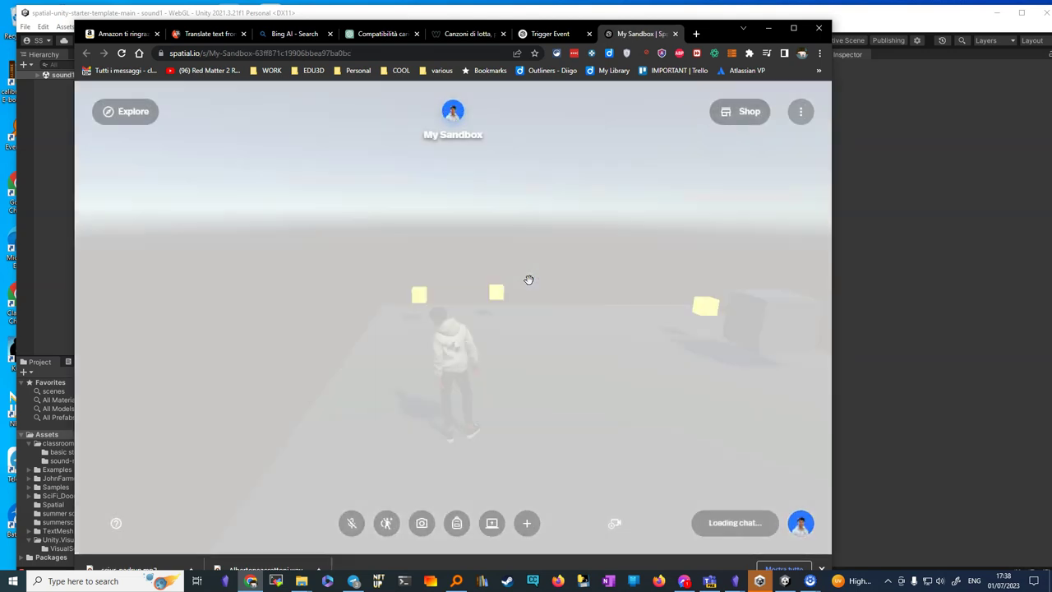
{"action": "key", "text": "a"}
{"action": "key", "text": "w"}
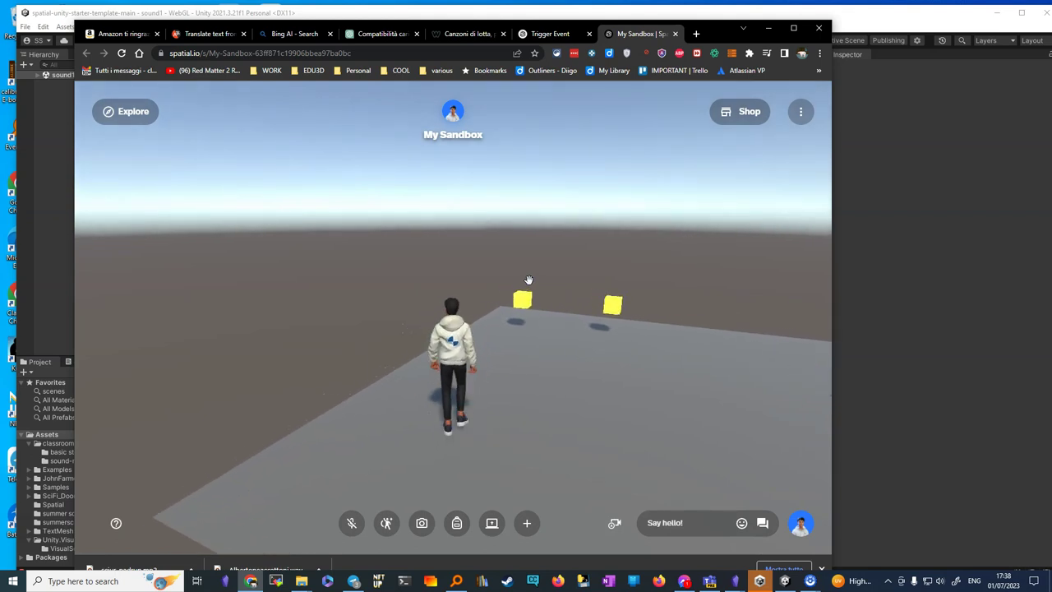
{"action": "key", "text": "d"}
{"action": "key", "text": "w"}
{"action": "key", "text": "w"}
{"action": "key", "text": "d"}
{"action": "key", "text": "w"}
{"action": "key", "text": "a"}
{"action": "key", "text": "w"}
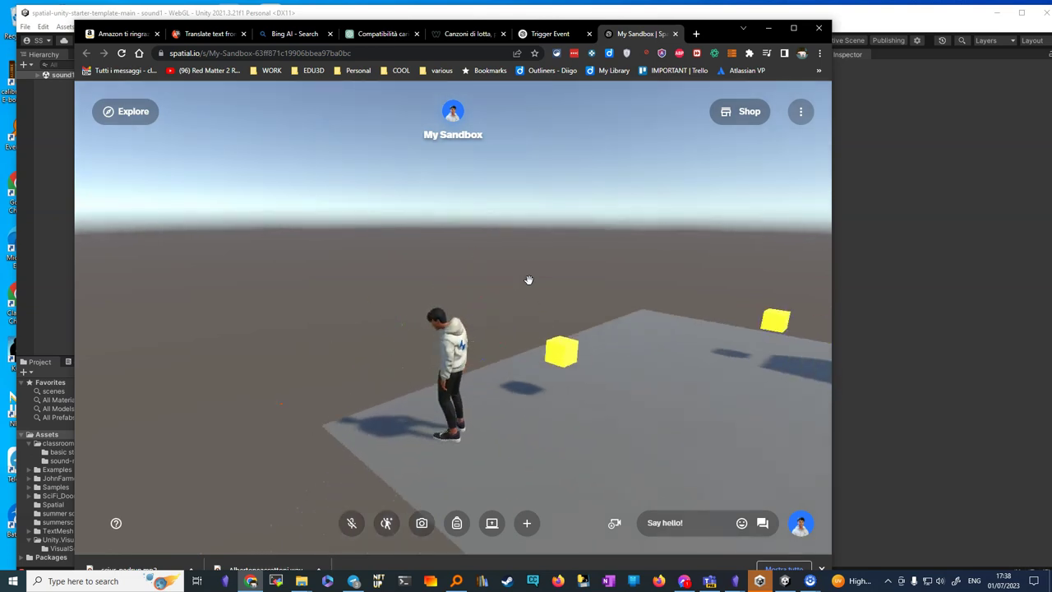
{"action": "key", "text": "w"}
{"action": "key", "text": "w"}
{"action": "key", "text": "w"}
{"action": "key", "text": "a"}
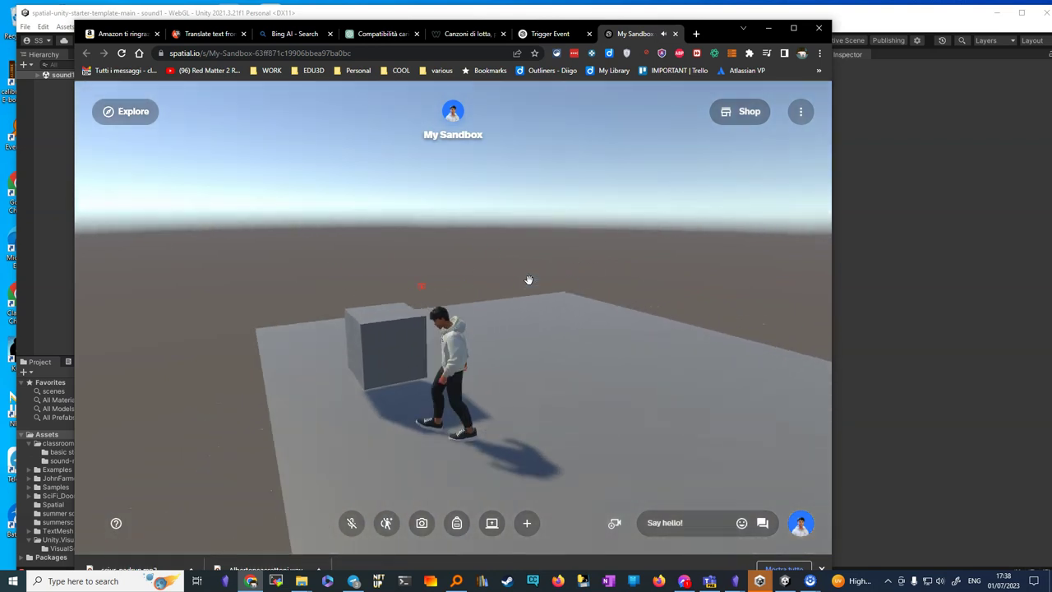
{"action": "key", "text": "w"}
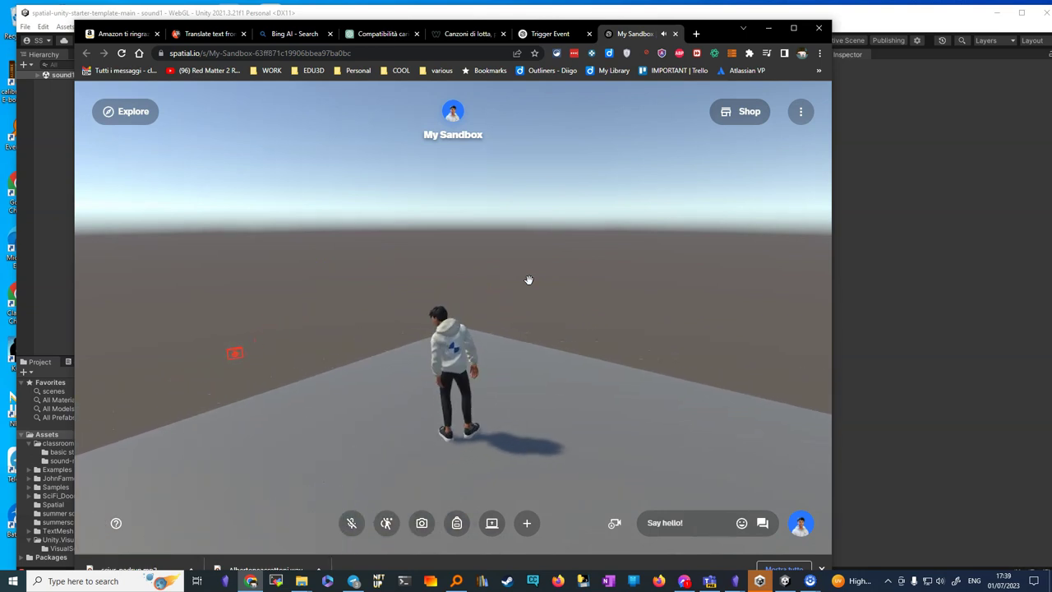
Turn and move the avatar around the plane to inspect the cube and the spots where the collectables stood
{"action": "key", "text": "Left"}
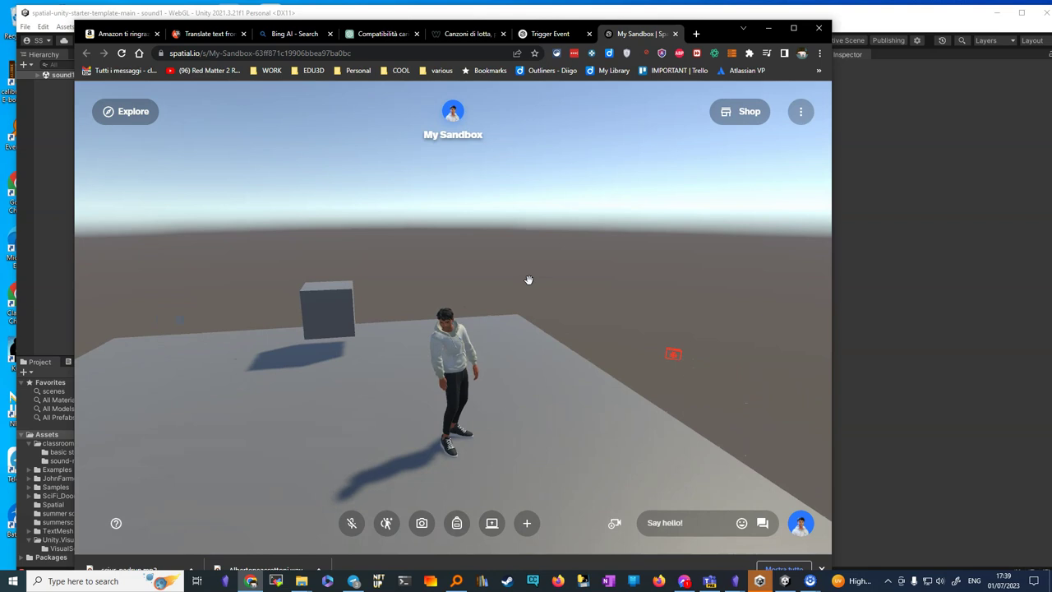
{"action": "key", "text": "a"}
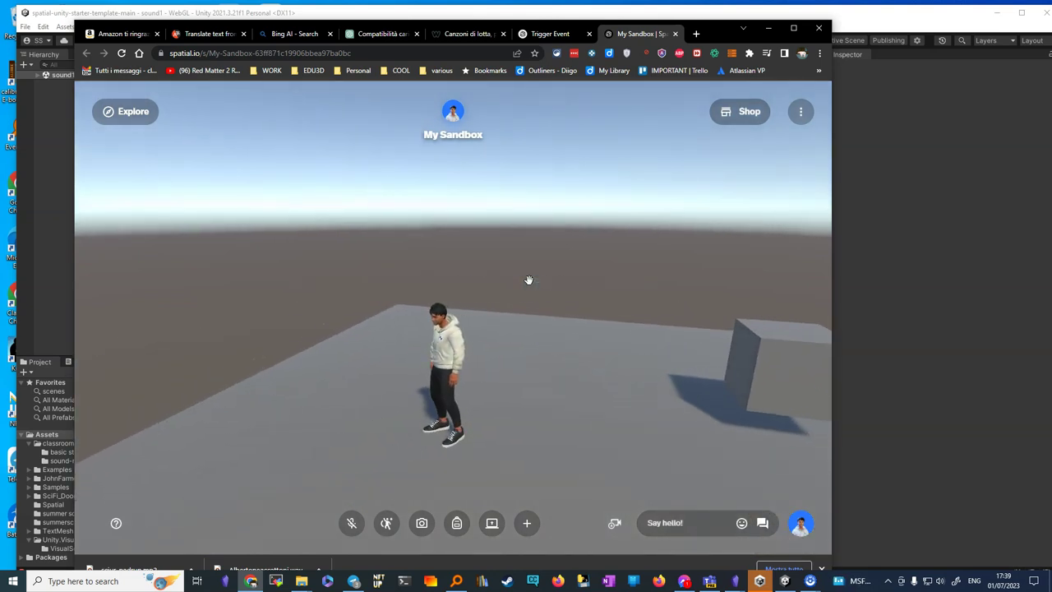
{"action": "key", "text": "d"}
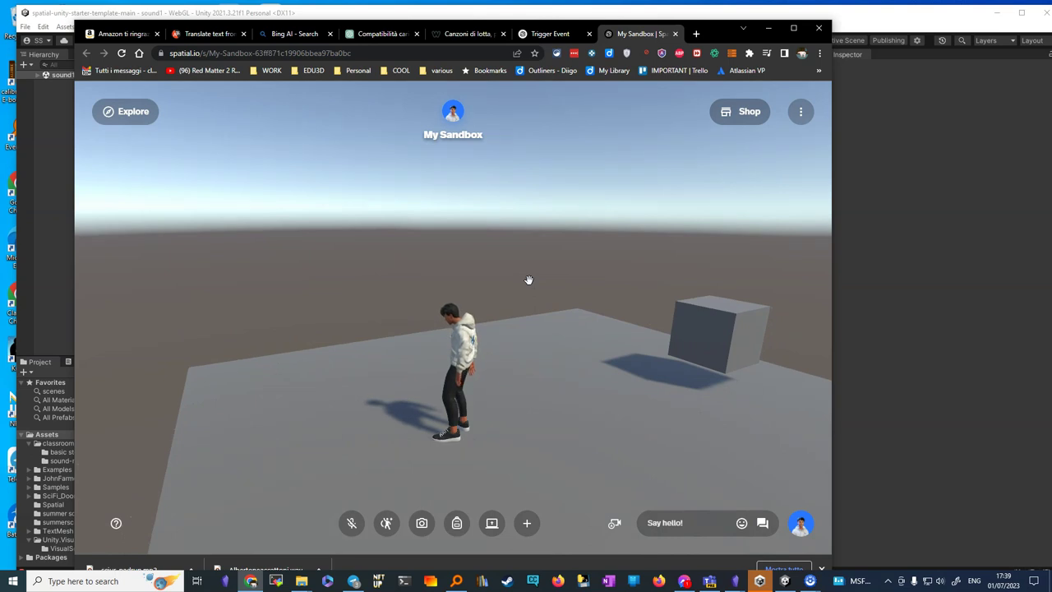
{"action": "key", "text": "a"}
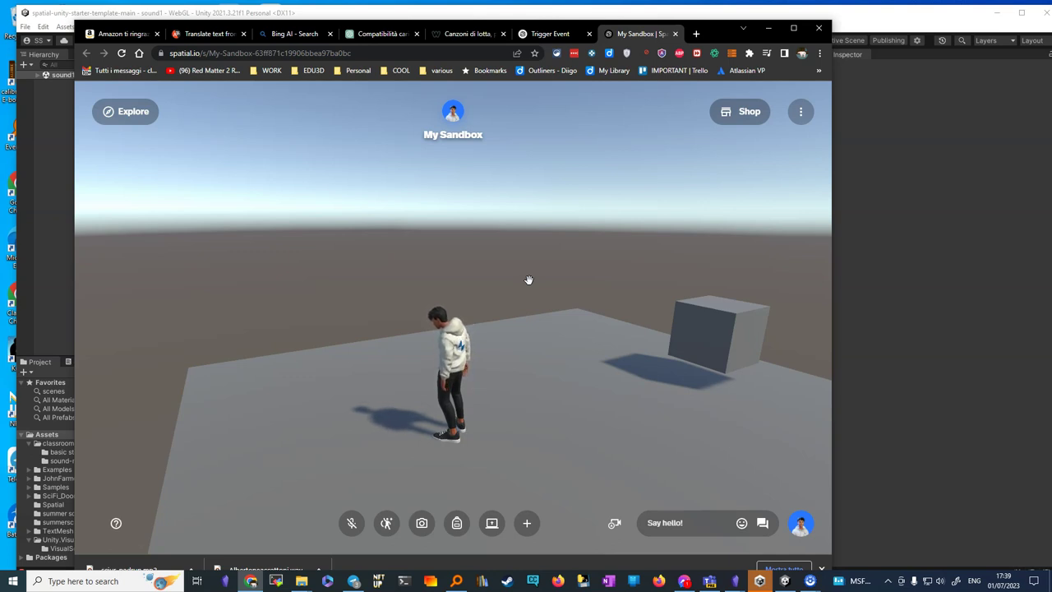
{"action": "key", "text": "Right"}
{"action": "key", "text": "Right"}
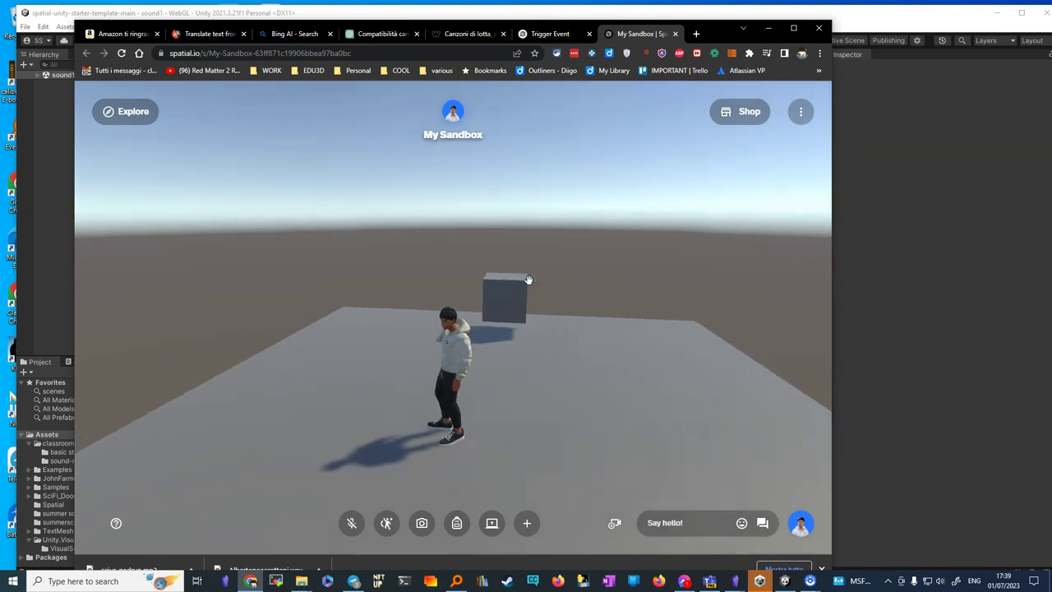
{"action": "key", "text": "Right"}
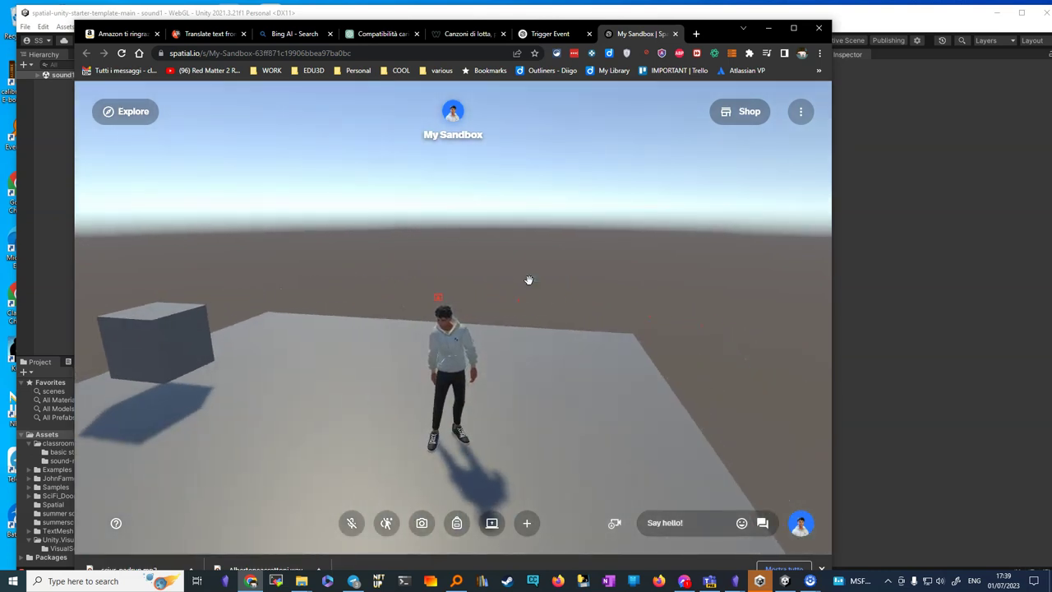
{"action": "left_click", "coordinate": [531, 244]}
{"action": "left_click", "coordinate": [206, 540]}
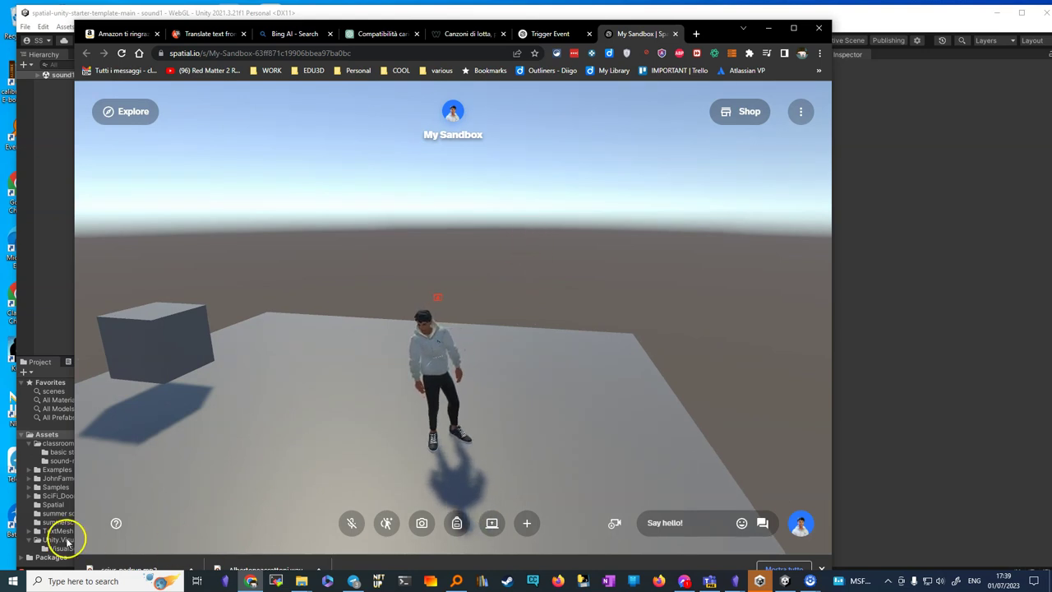